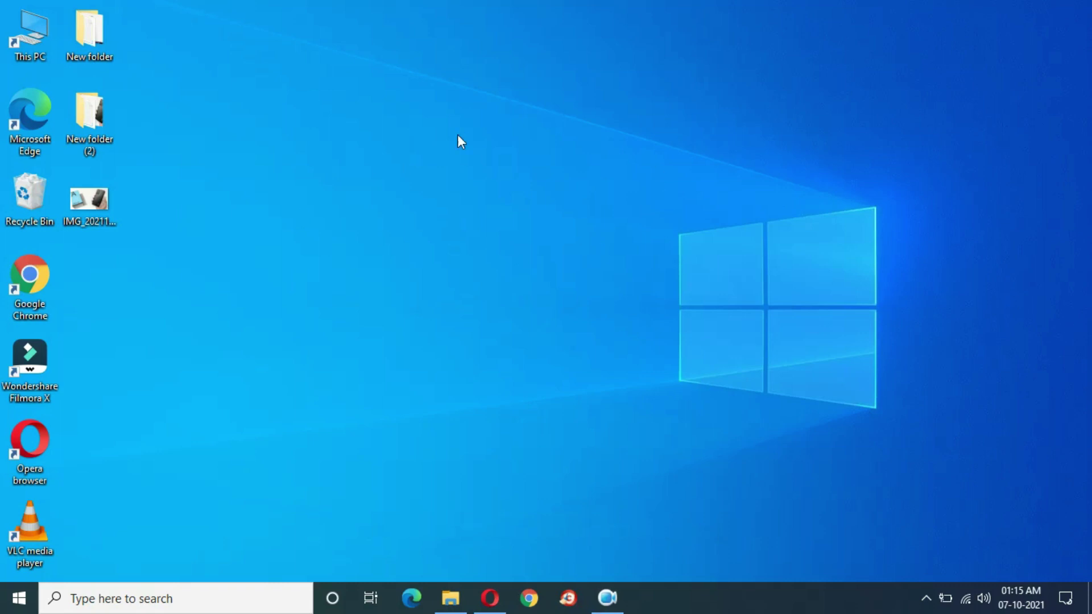
Restore the Opera window showing the Download Windows 11 page from the taskbar.
left_click(489, 597)
Choose Windows 11 under Download Windows 11 Disk Image (ISO) and request the download.
left_click(346, 39)
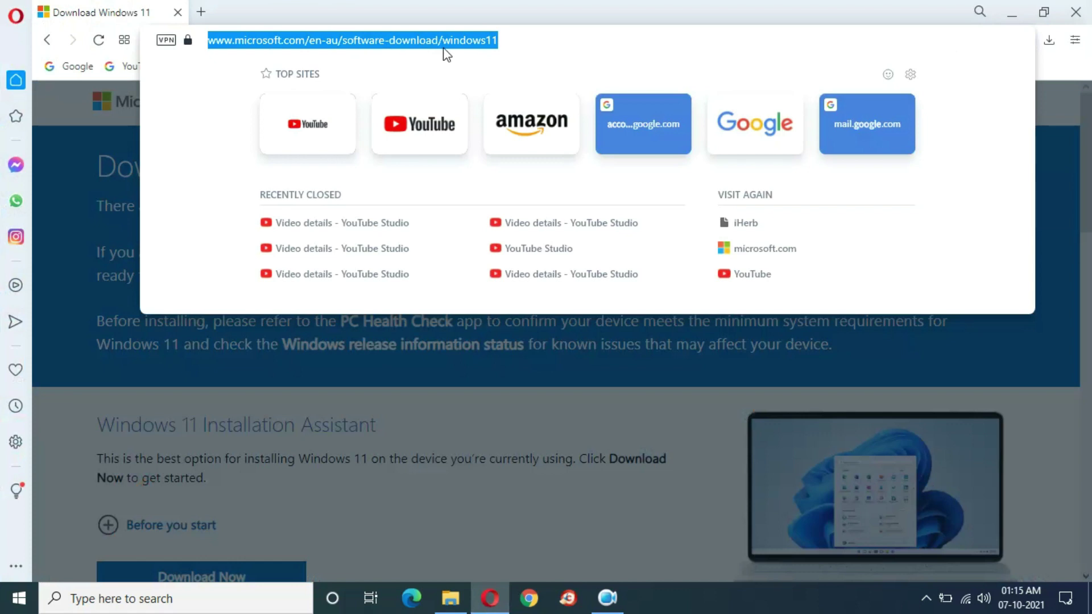
key("Escape")
scroll(227, 258, "down", 4)
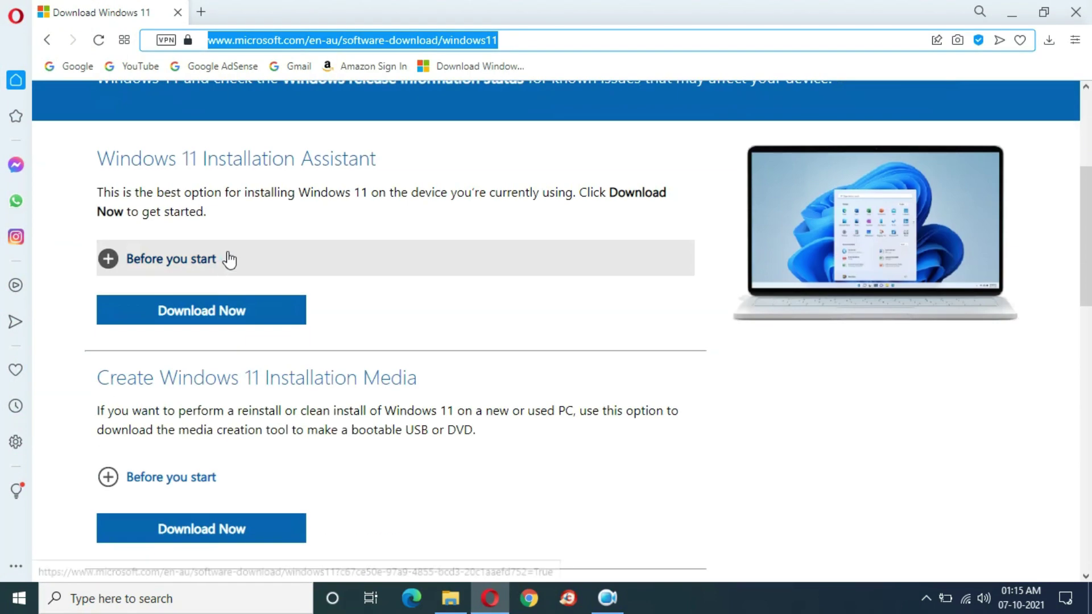
scroll(309, 261, "down", 4)
scroll(341, 291, "down", 2)
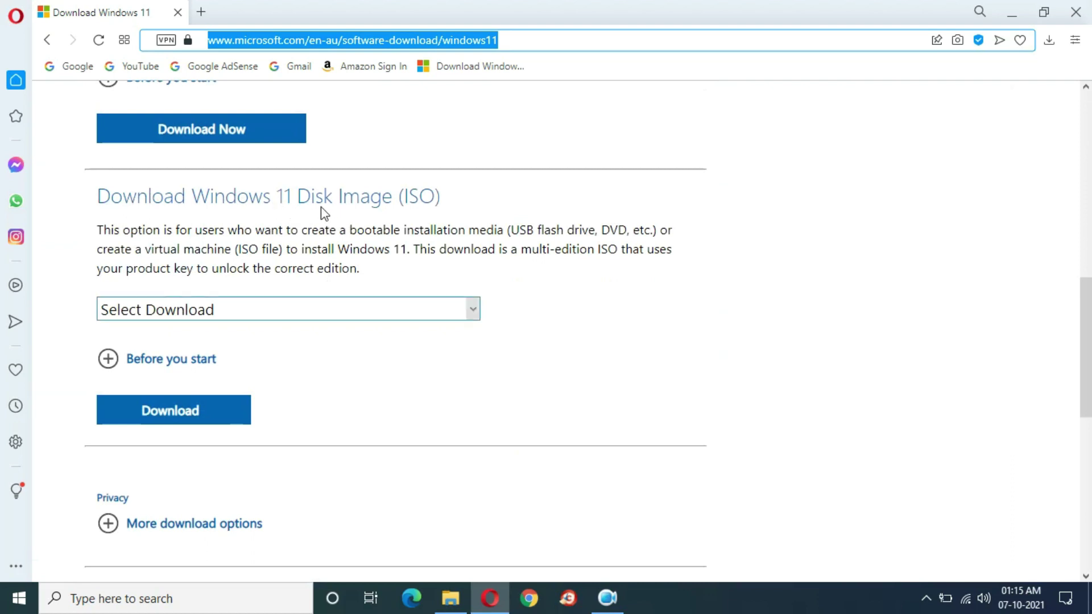
left_click(293, 308)
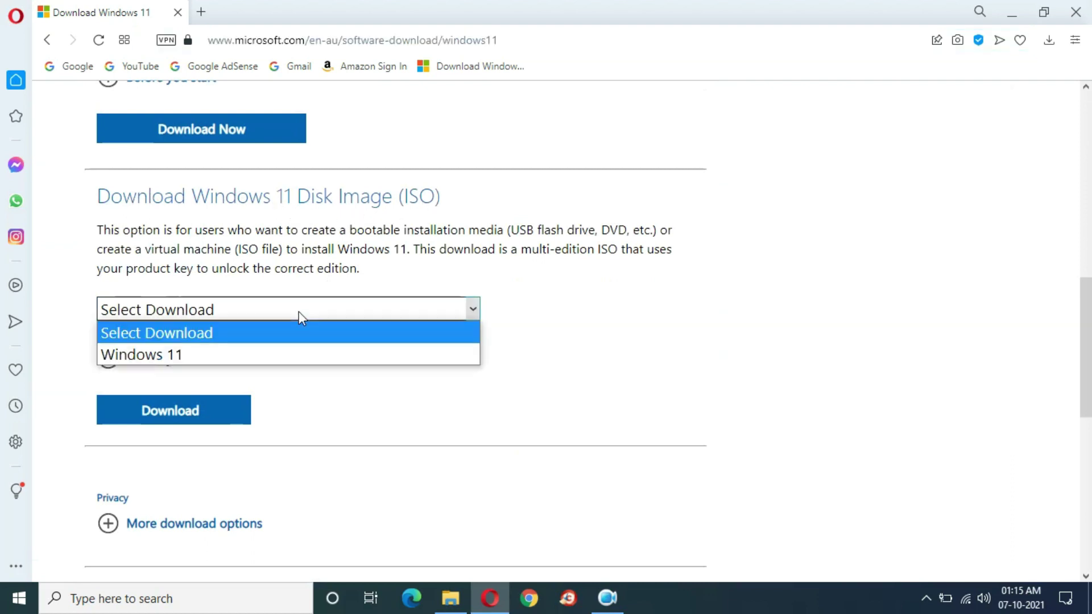
left_click(256, 352)
left_click(215, 407)
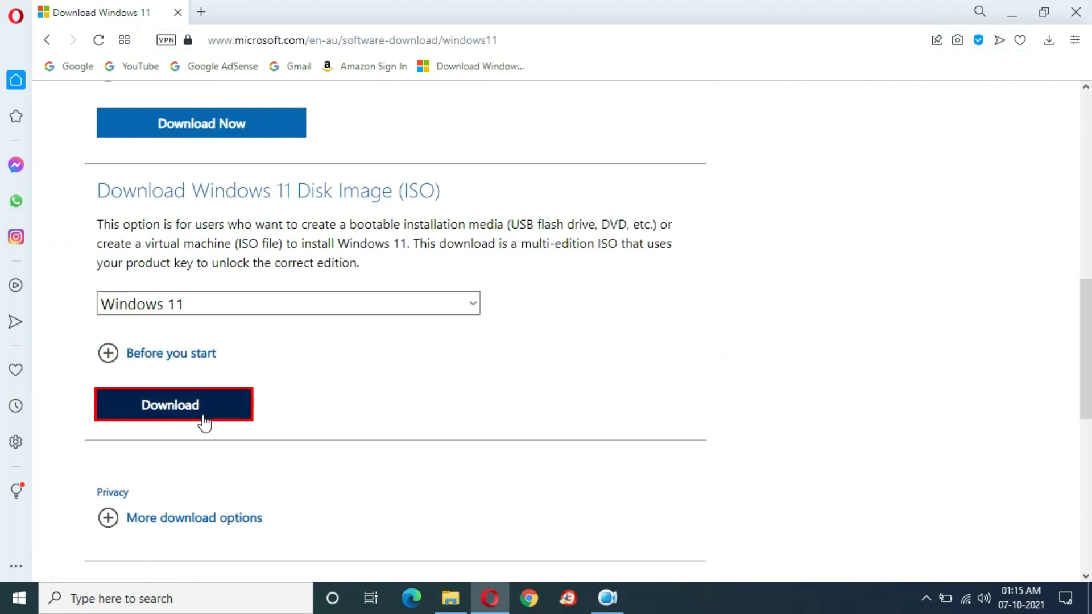
Pick English International as the product language and confirm it.
scroll(217, 407, "down", 3)
scroll(228, 396, "down", 2)
left_click(226, 394)
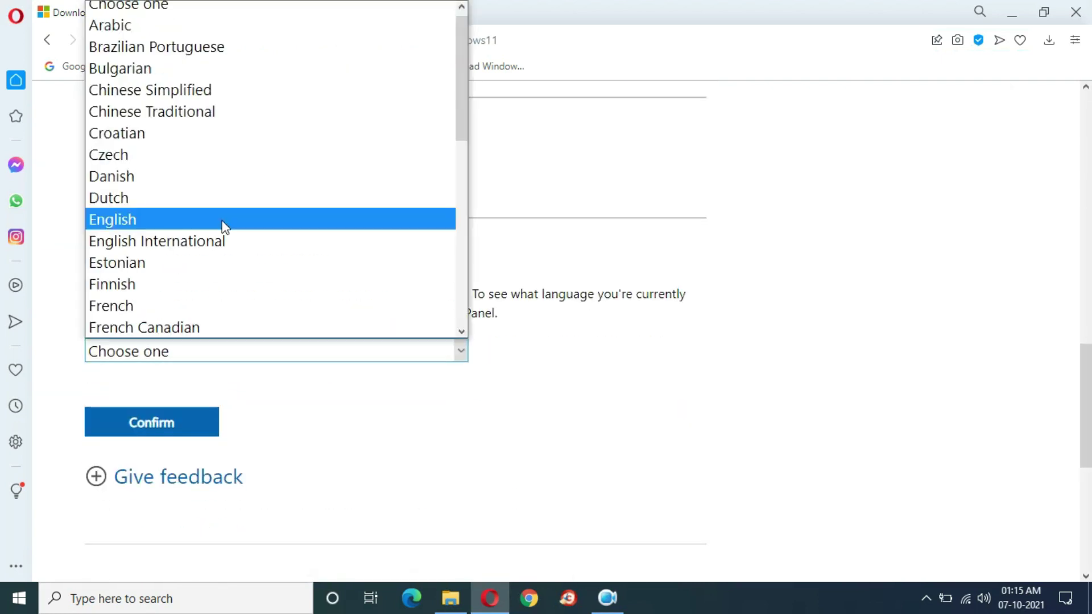
left_click(217, 240)
left_click(171, 428)
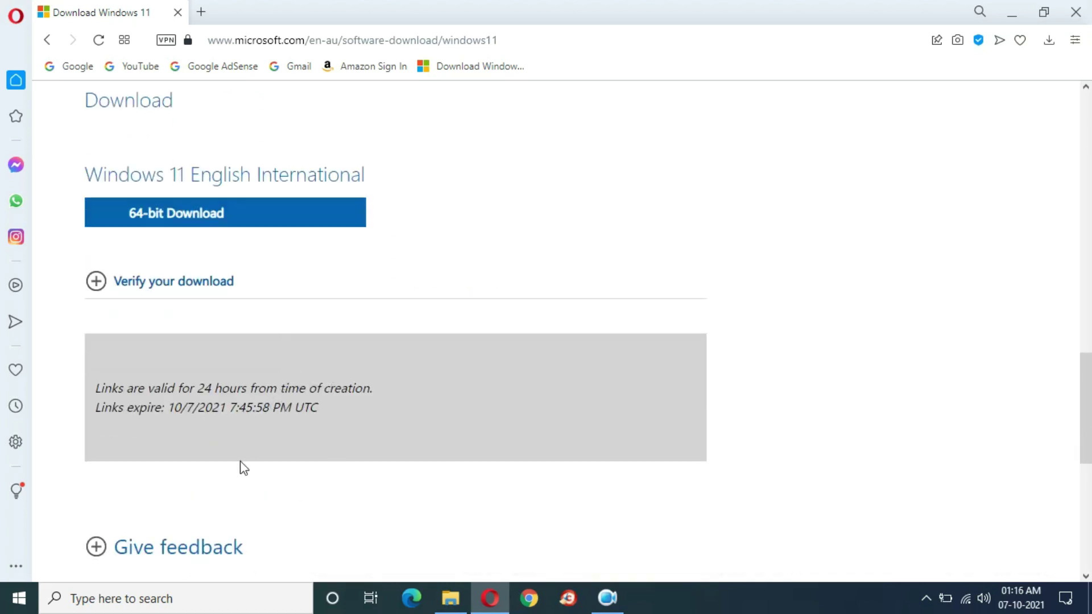
Start and cancel the 64-bit download, then select Win11_EnglishInternational_x64 in Downloads.
scroll(285, 374, "down", 2)
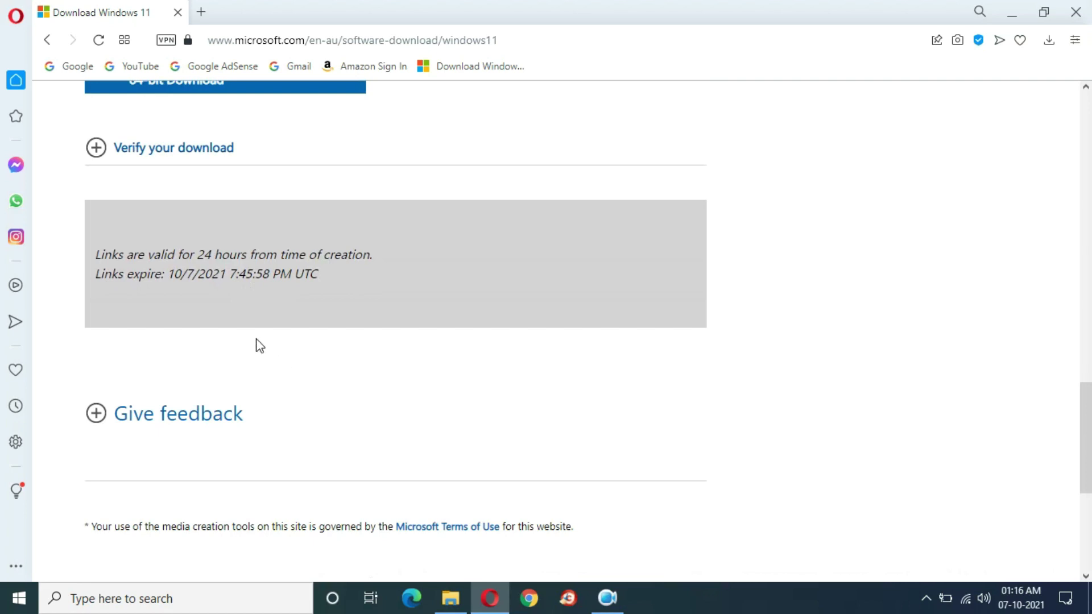
scroll(256, 340, "up", 2)
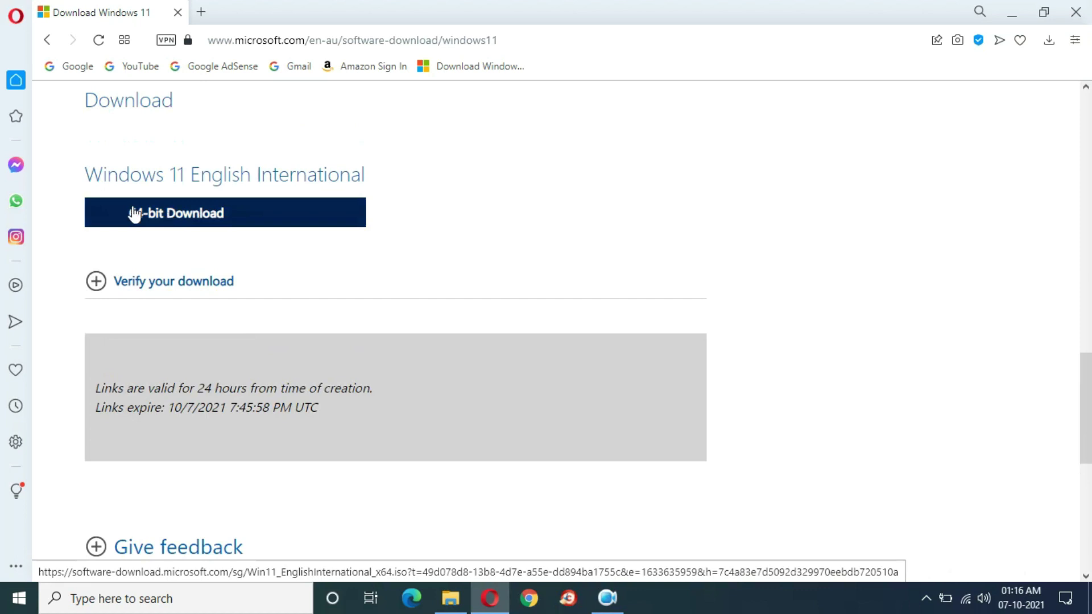
left_click(192, 219)
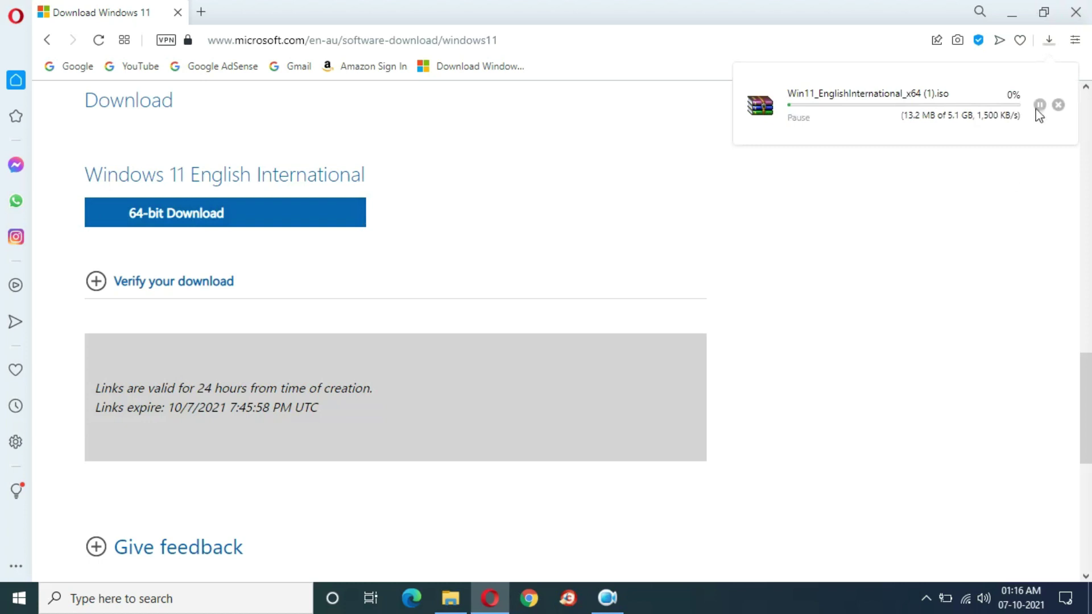
left_click(1059, 106)
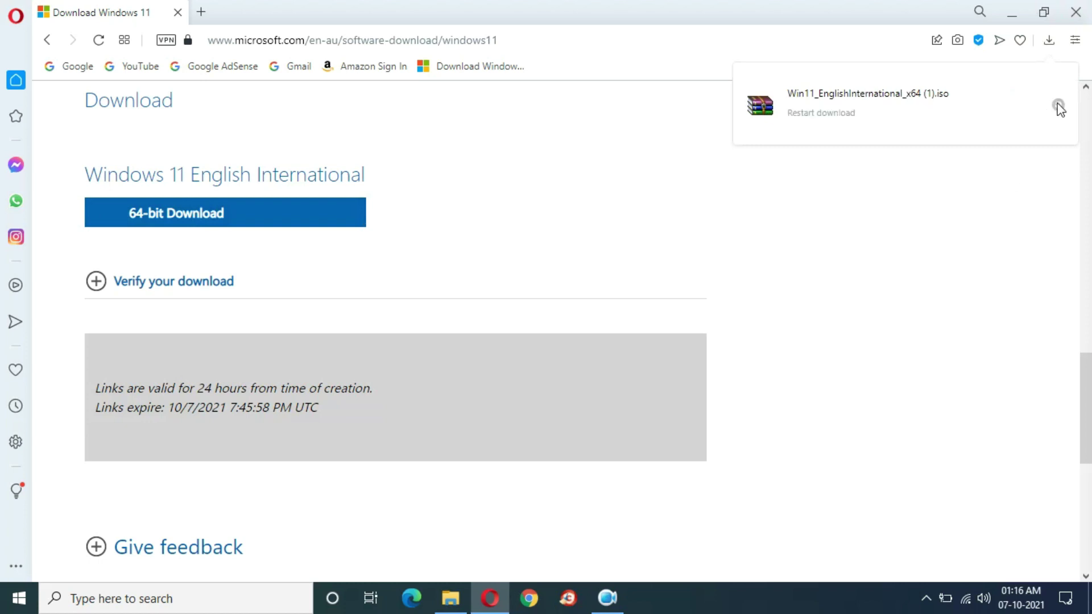
left_click(452, 597)
left_click(356, 199)
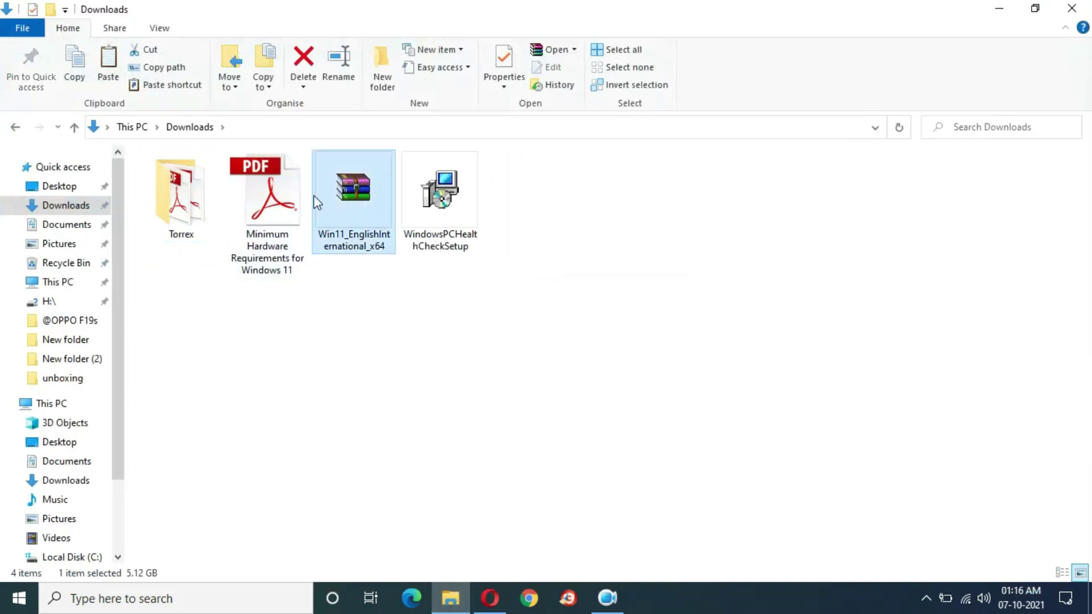
Mount the Win11_EnglishInternational_x64 ISO by opening it with Windows Explorer.
right_click(349, 209)
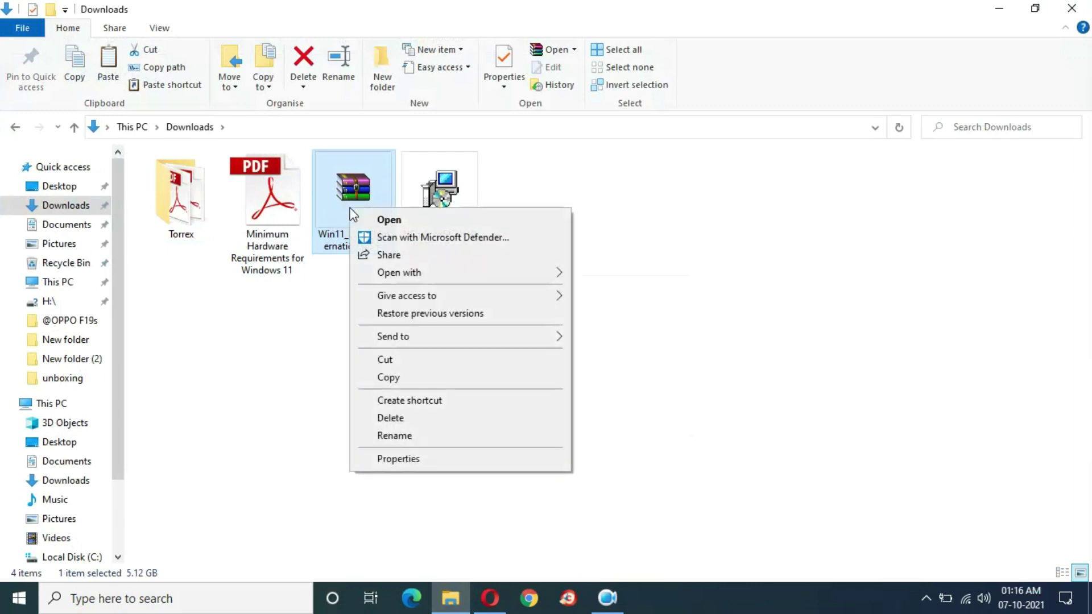
mouse_move(437, 273)
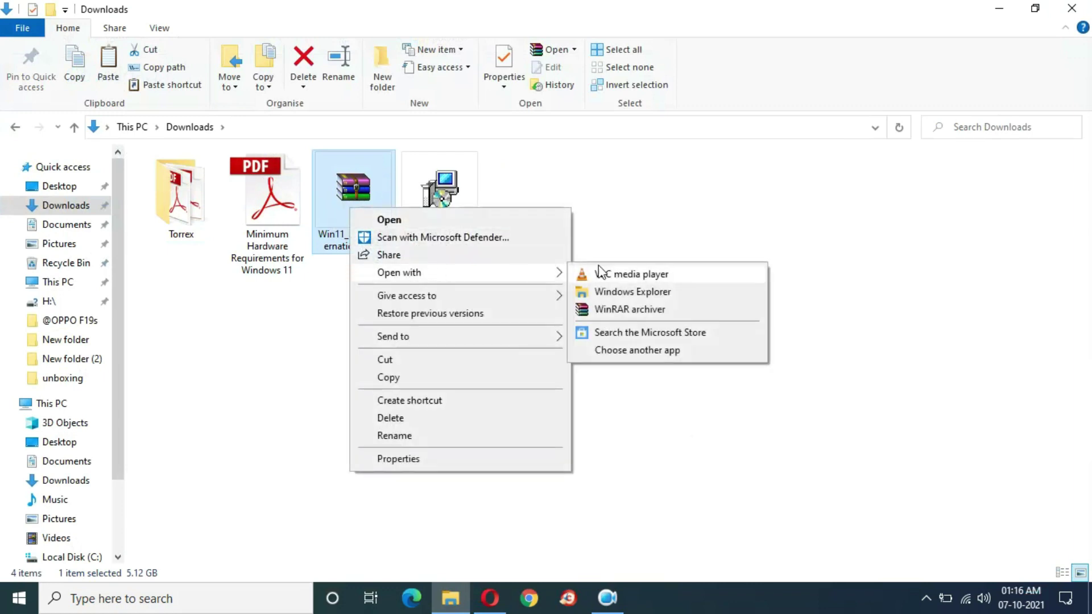
left_click(631, 293)
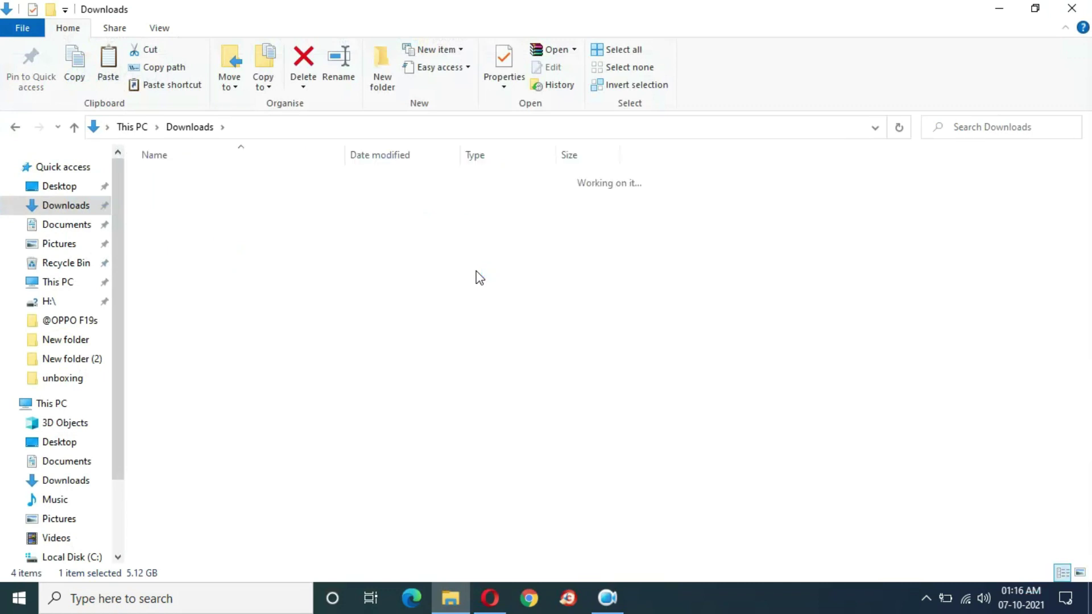
Run setup from the mounted ISO drive as administrator.
double_click(171, 297)
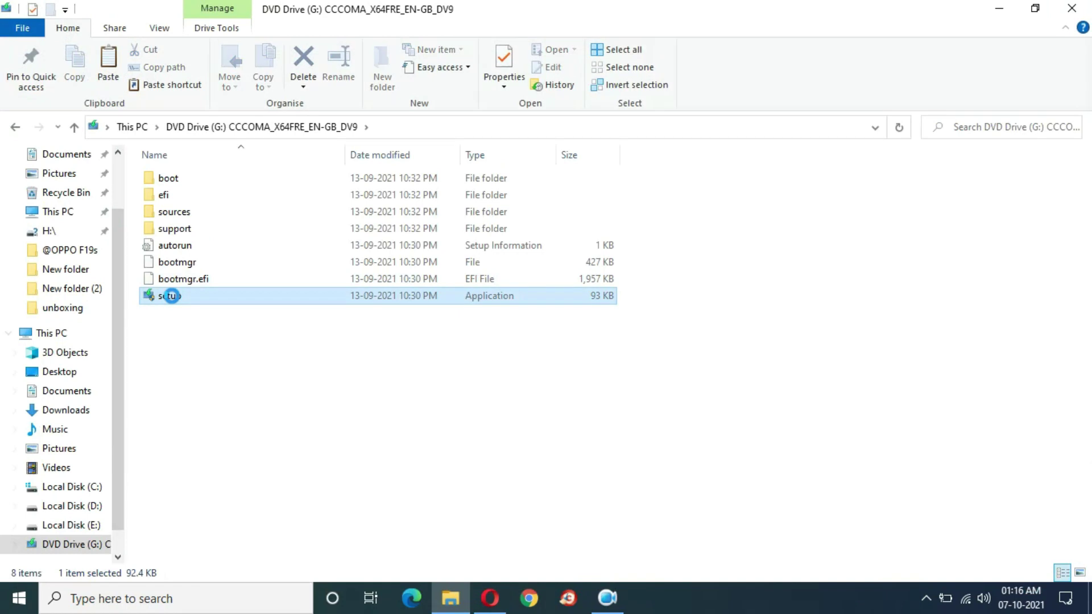
right_click(171, 296)
left_click(212, 326)
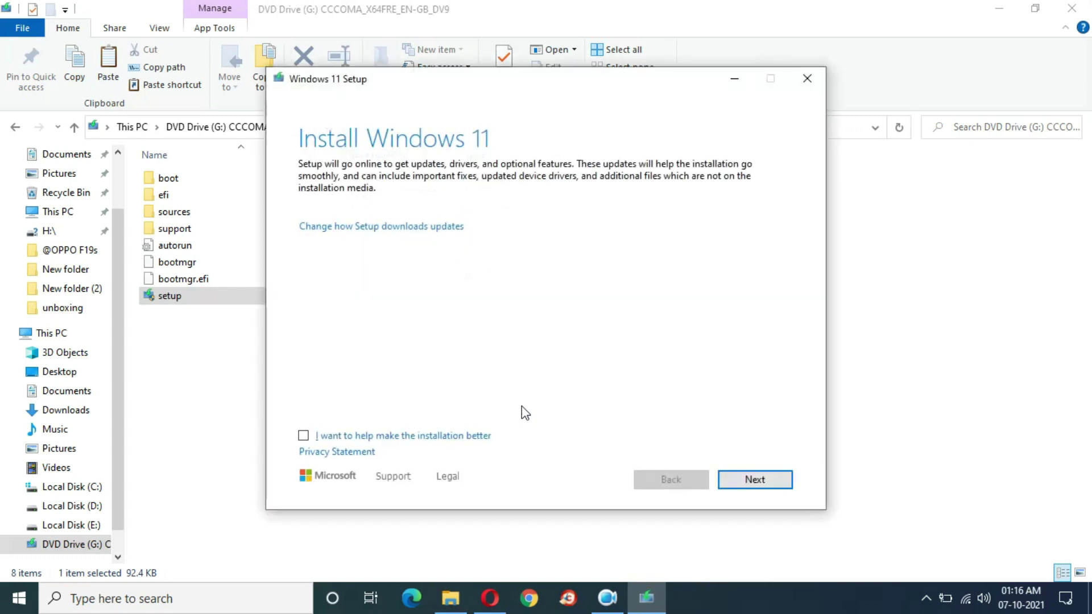
Set updates to Not at the moment, tick the help-improve checkbox, and continue.
left_click(380, 226)
left_click(304, 255)
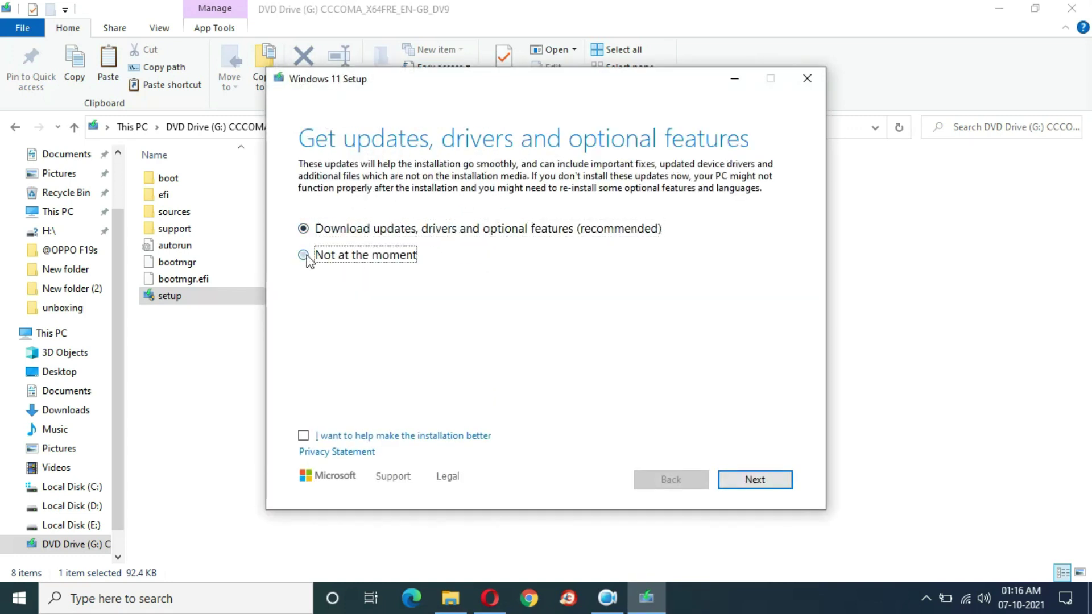
left_click(304, 438)
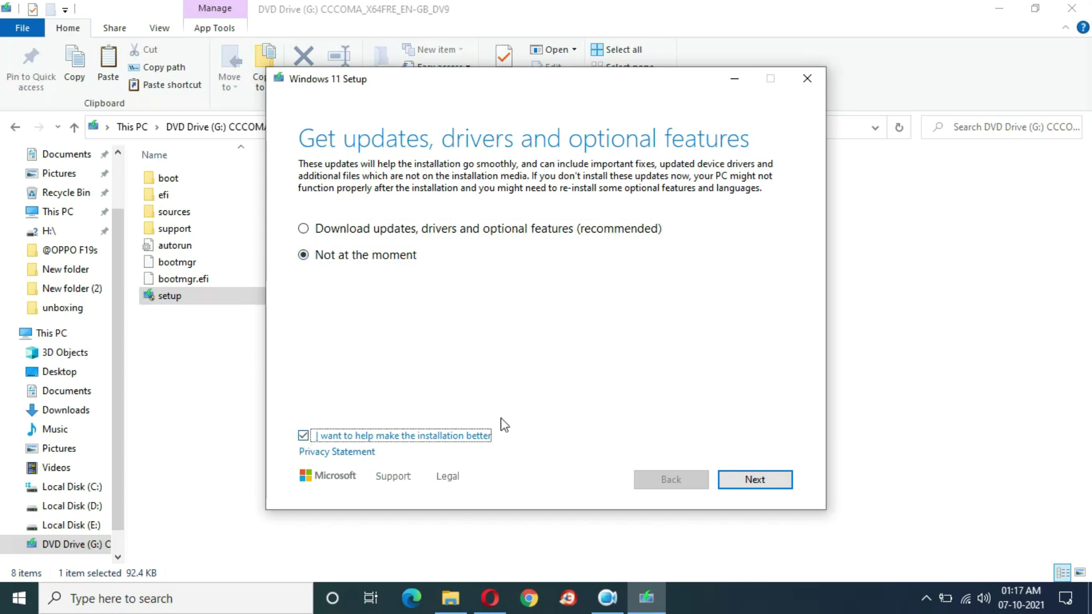
left_click(766, 479)
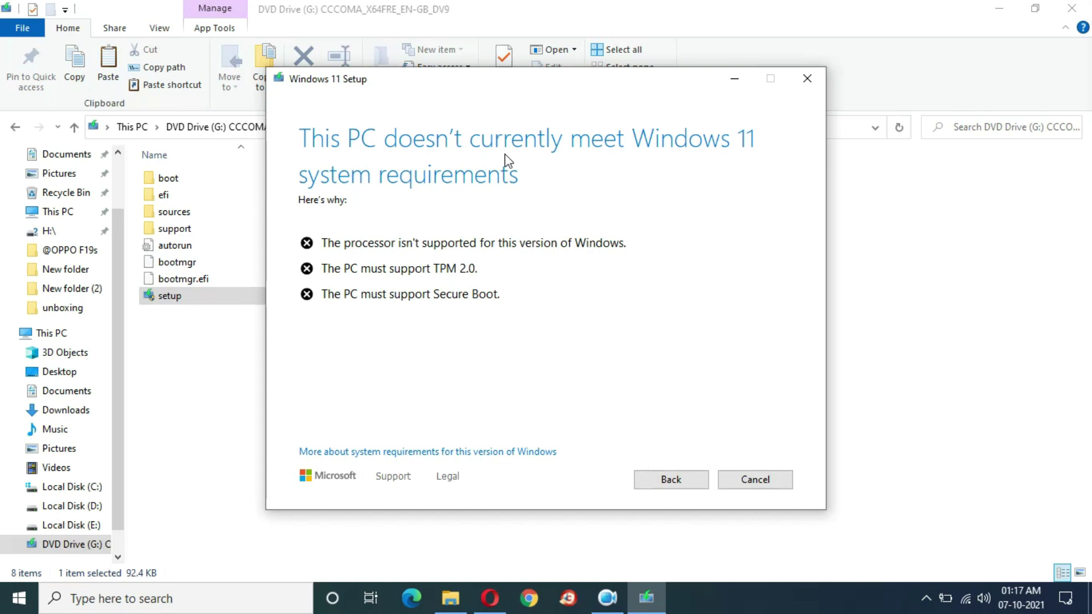
Cancel the Windows 11 installation from the requirements screen.
left_click(758, 484)
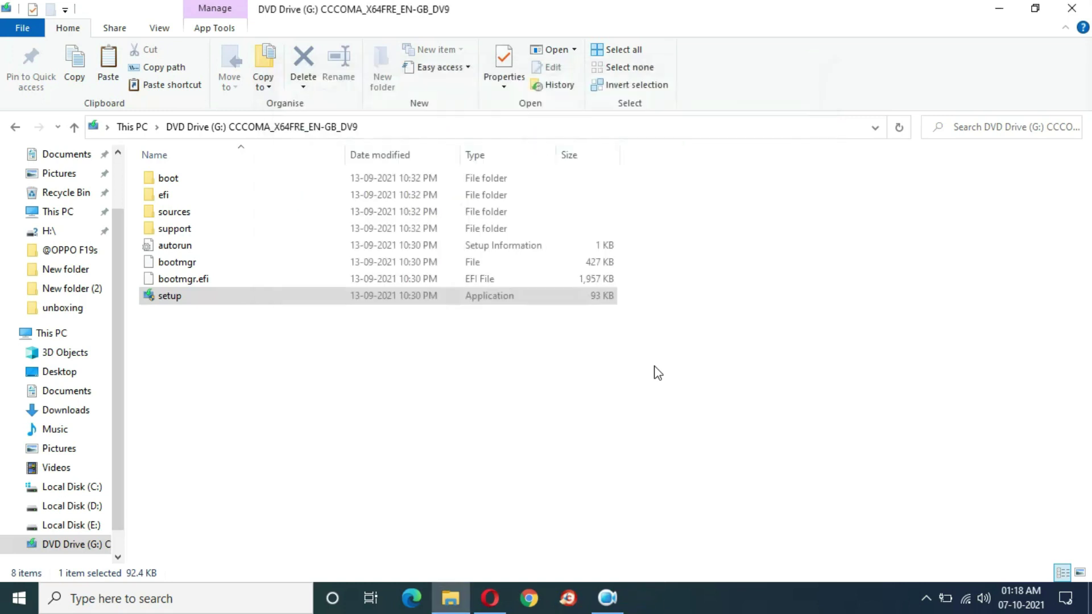
Copy all eight files from the mounted Windows 11 disc.
left_click_drag(218, 336, 191, 173)
right_click(213, 178)
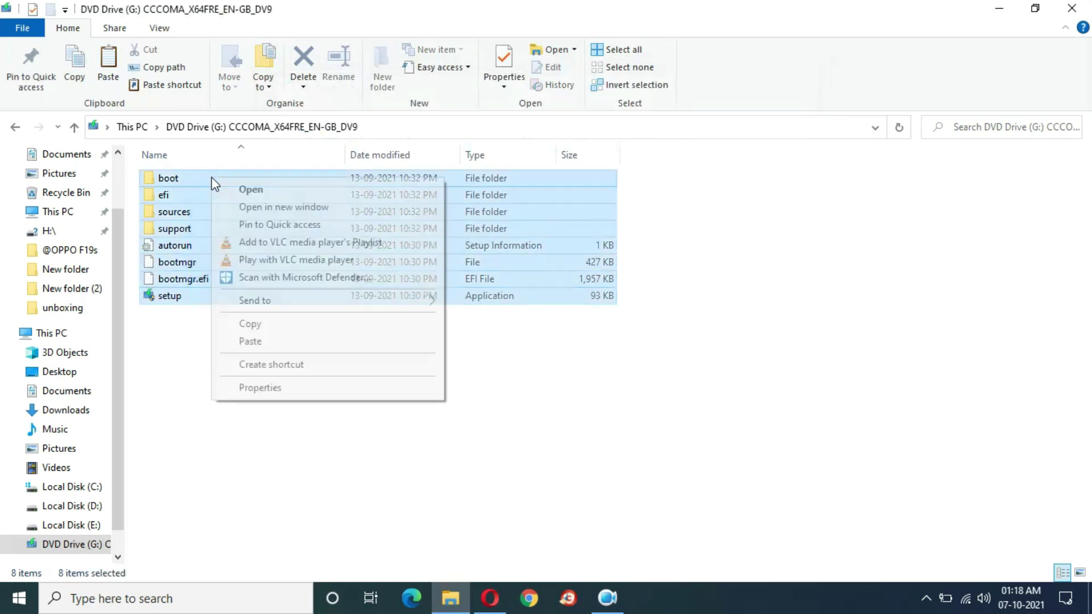
left_click(250, 324)
Create a folder named 'Windows 11' on Local Disk (E:).
left_click(65, 335)
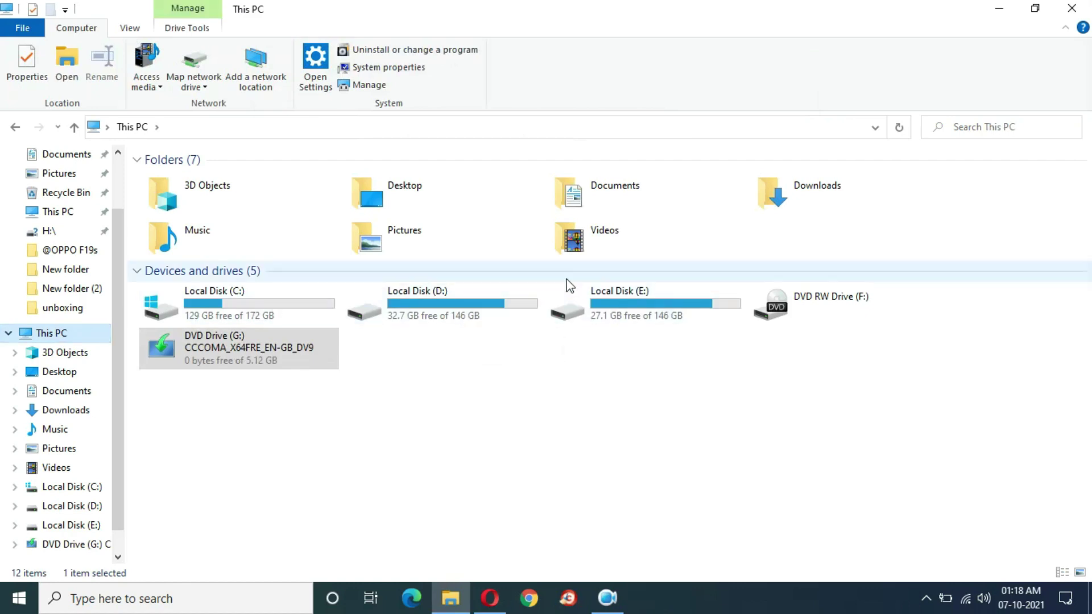
double_click(649, 298)
right_click(293, 278)
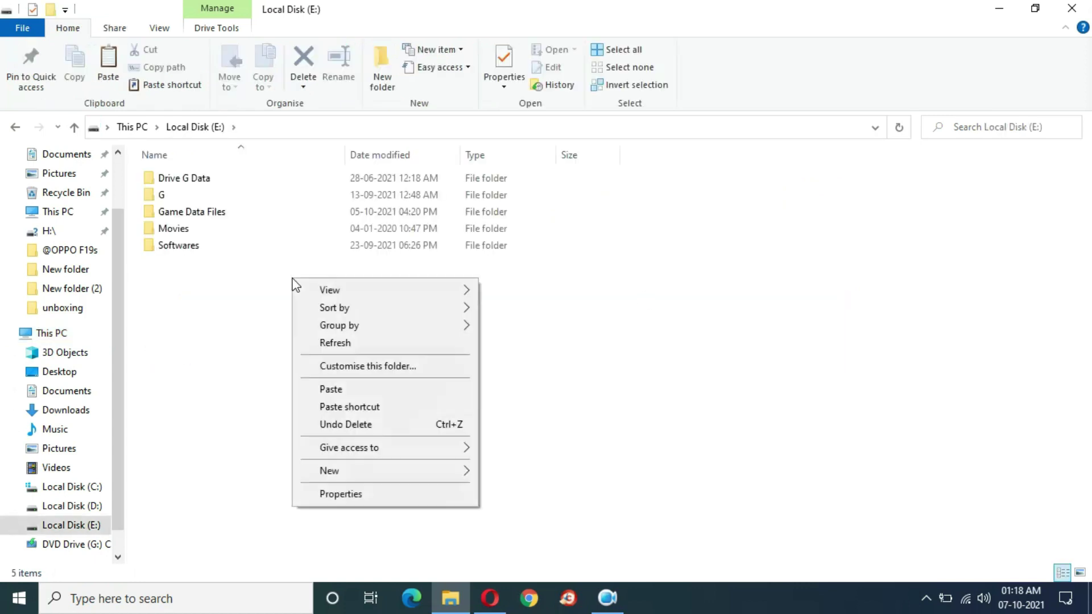
mouse_move(416, 477)
left_click(540, 477)
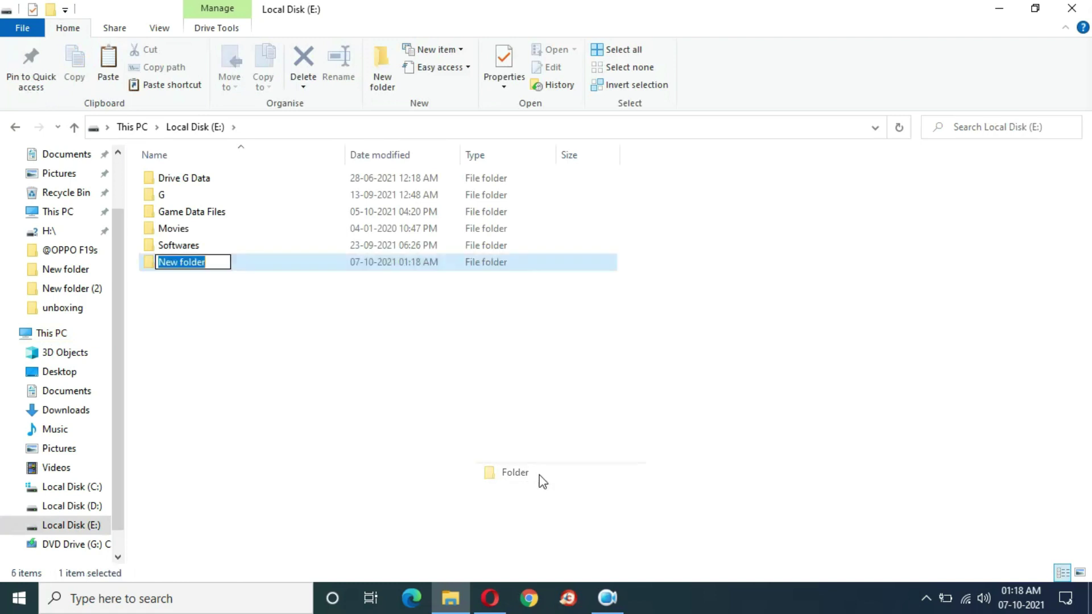
type("W")
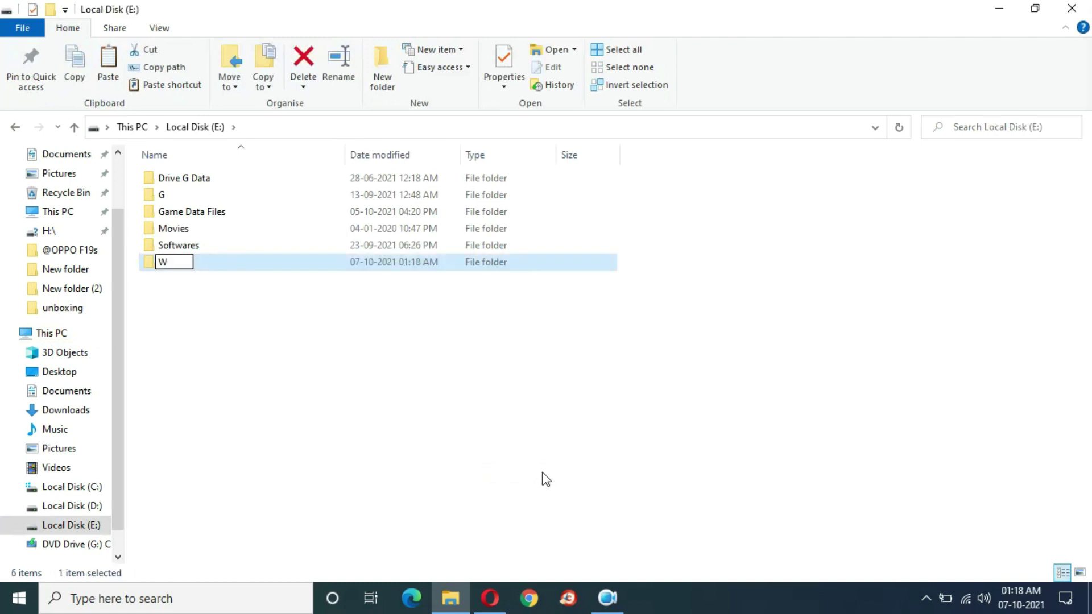
type("indows 11")
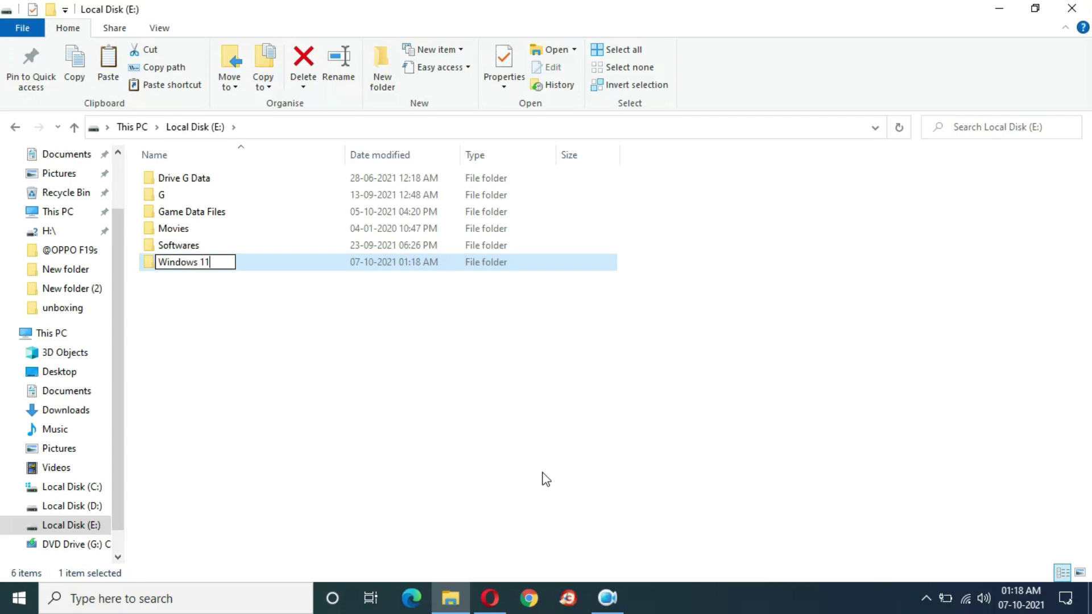
key("Return")
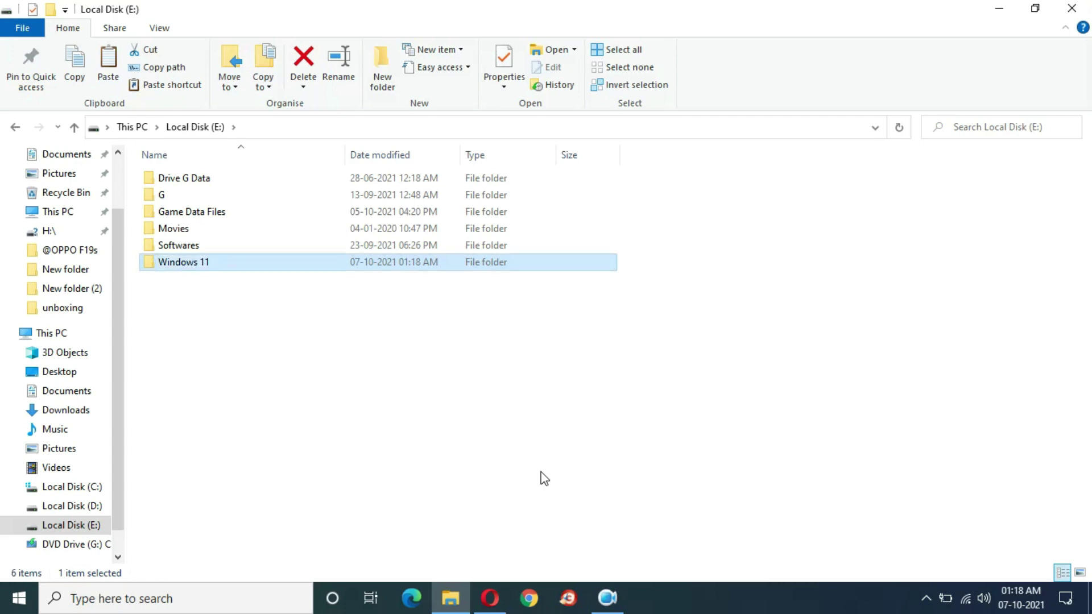
Paste the copied installation files into the Windows 11 folder.
double_click(227, 262)
right_click(253, 261)
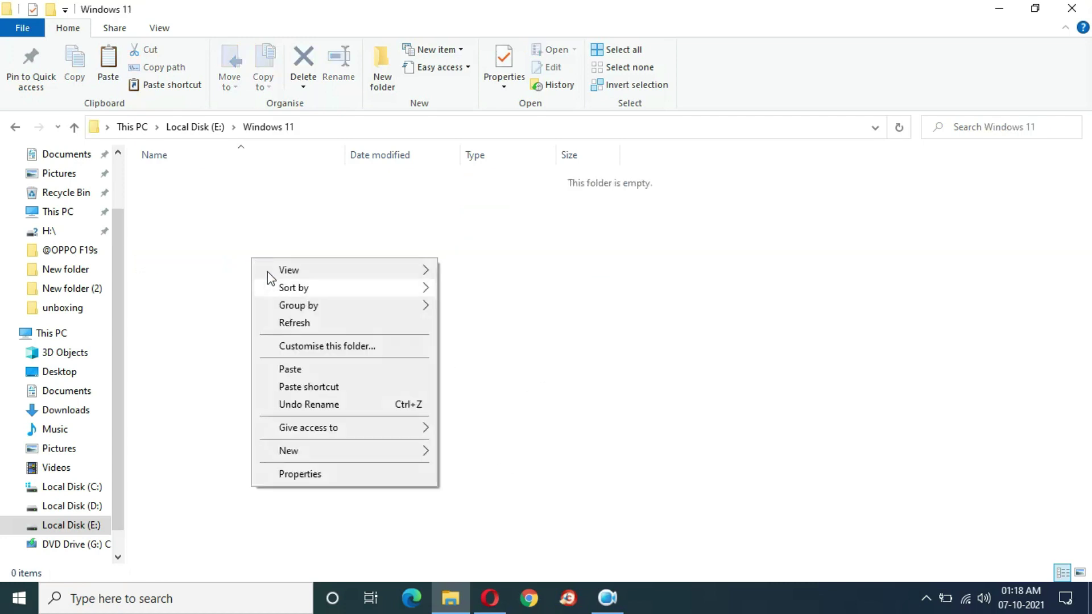
left_click(318, 371)
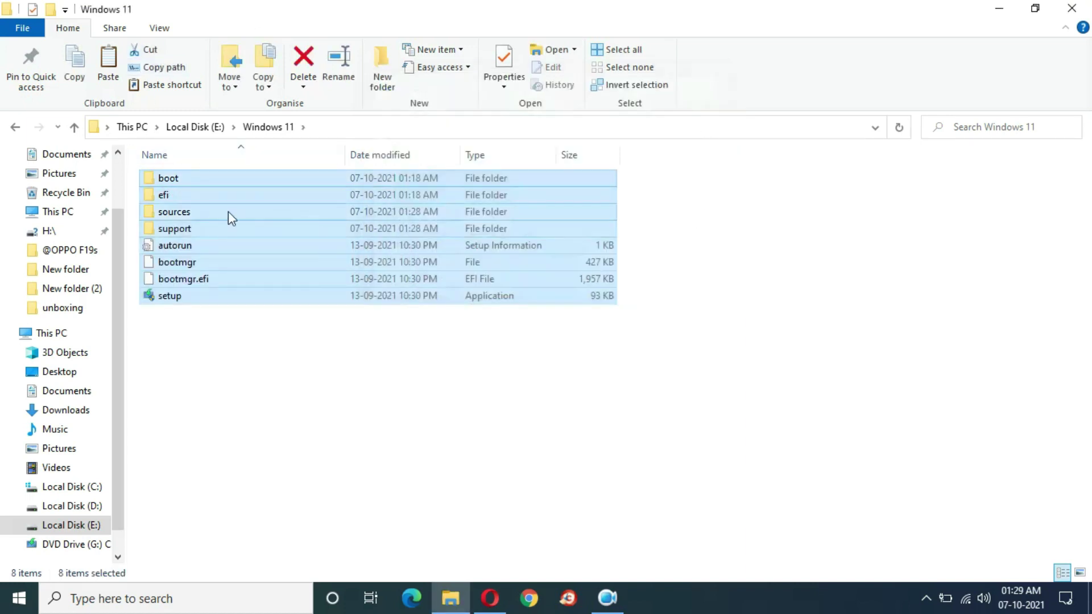
Delete appraiserres.dll from sources, then return to the Windows 11 folder and select setup.
left_click(199, 212)
double_click(194, 211)
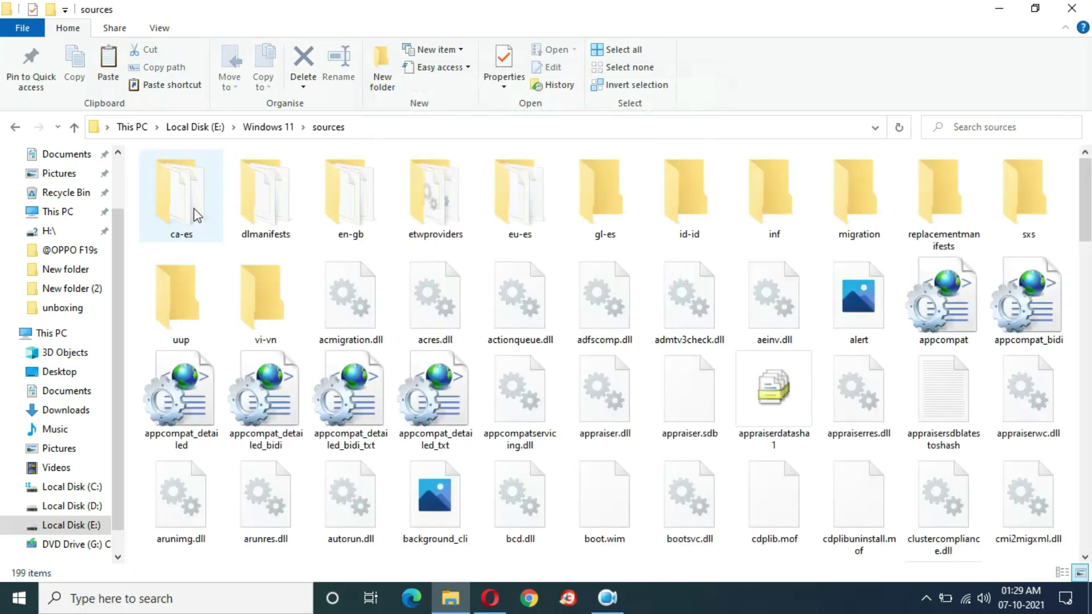
scroll(837, 330, "down", 3)
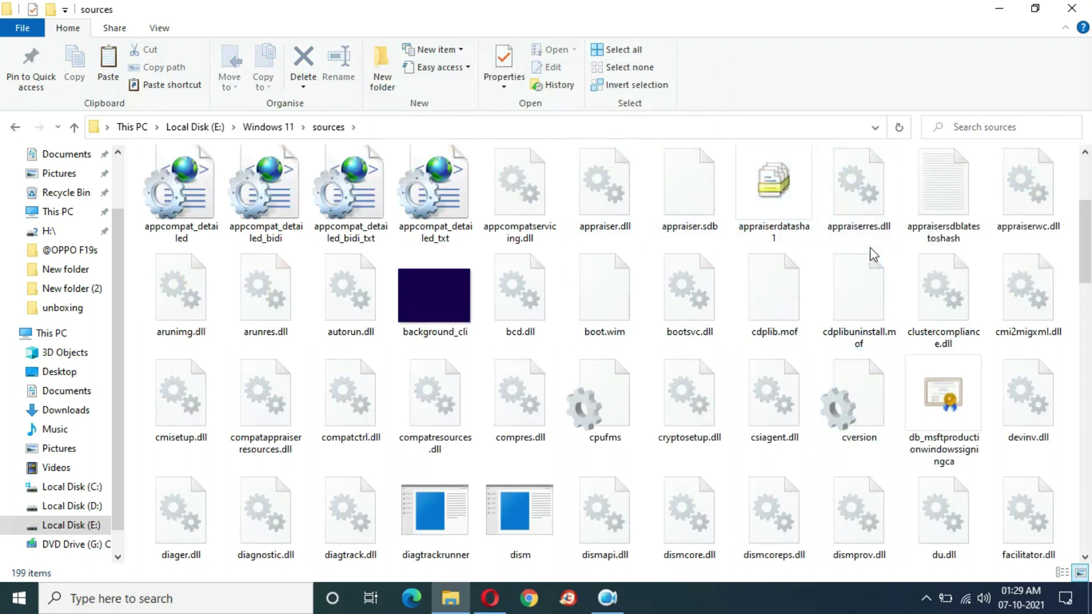
left_click(856, 205)
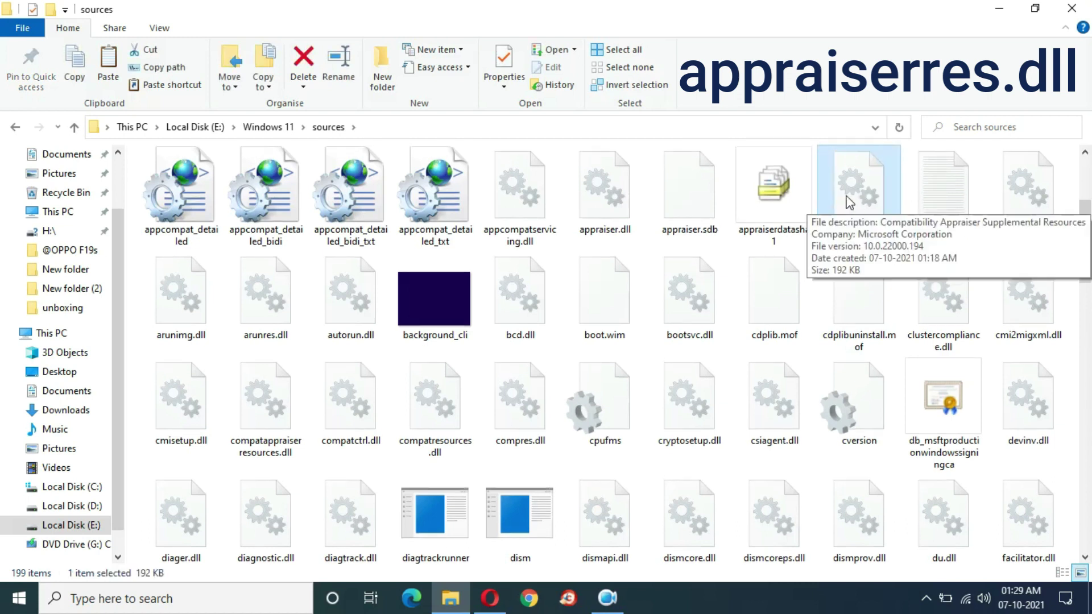
right_click(859, 197)
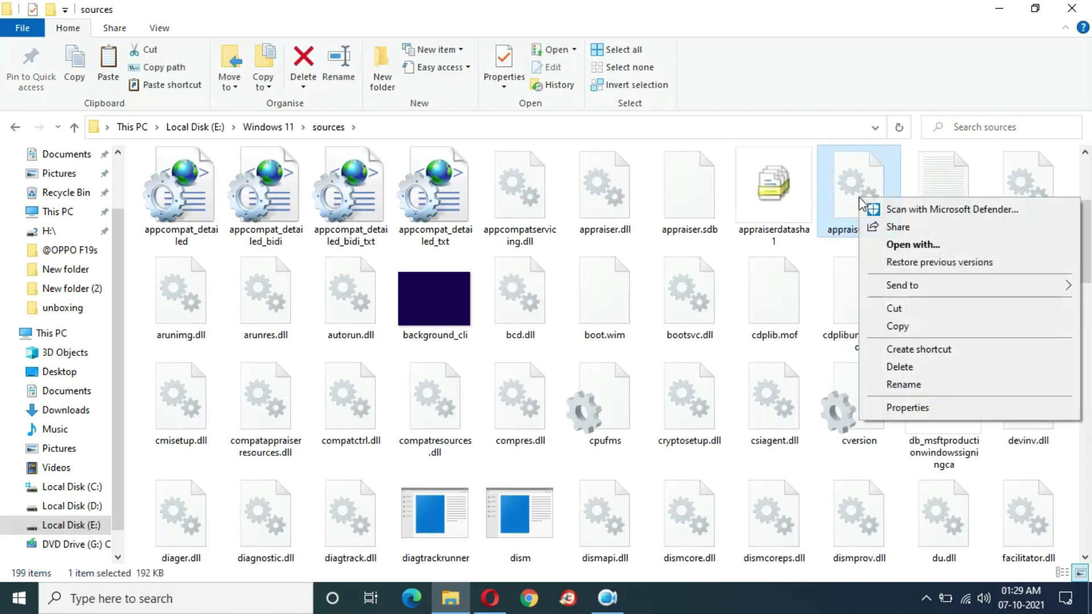
left_click(918, 368)
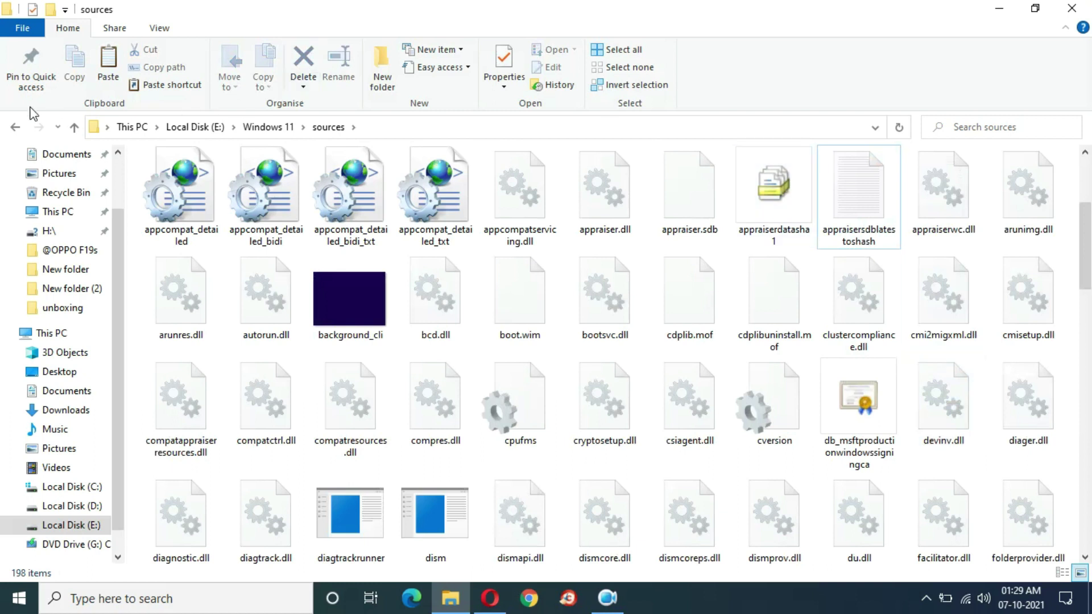
left_click(15, 127)
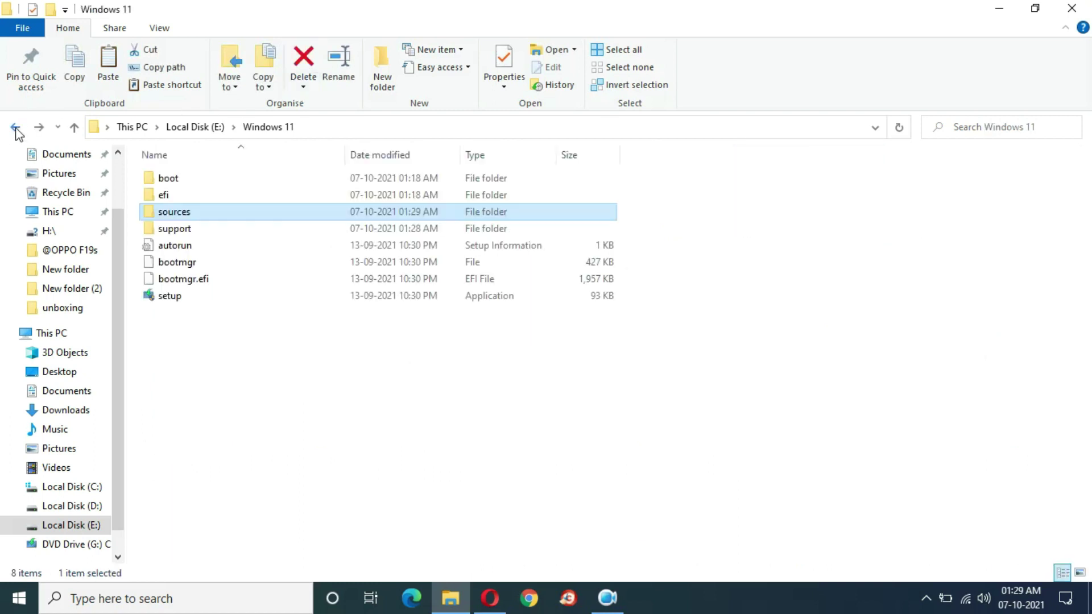
left_click(188, 297)
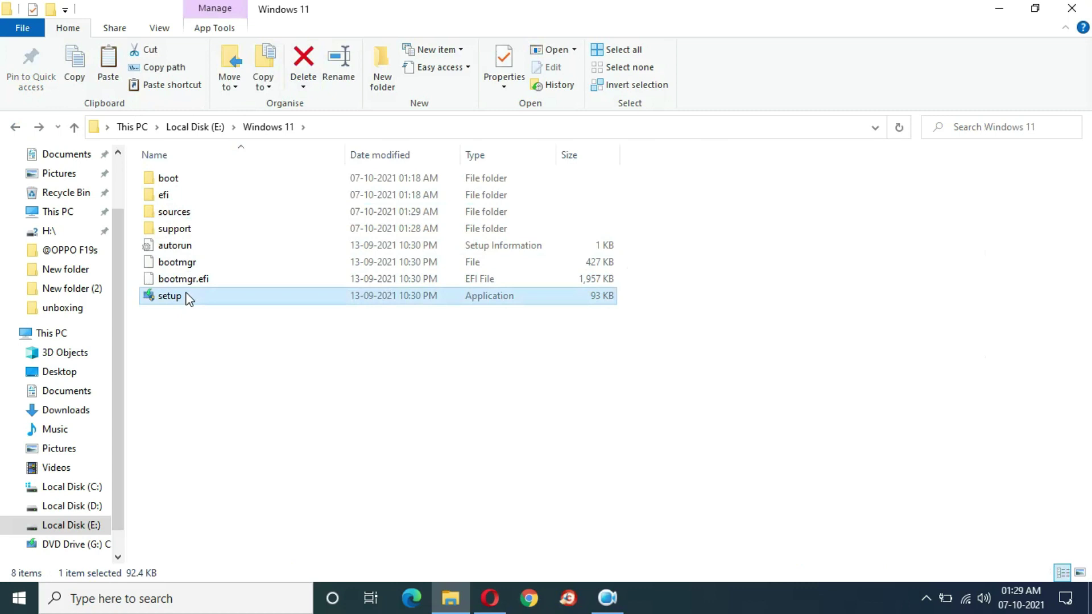
Run the copied setup as administrator, choose Not at the moment for updates, opt in, and continue.
right_click(188, 297)
left_click(219, 322)
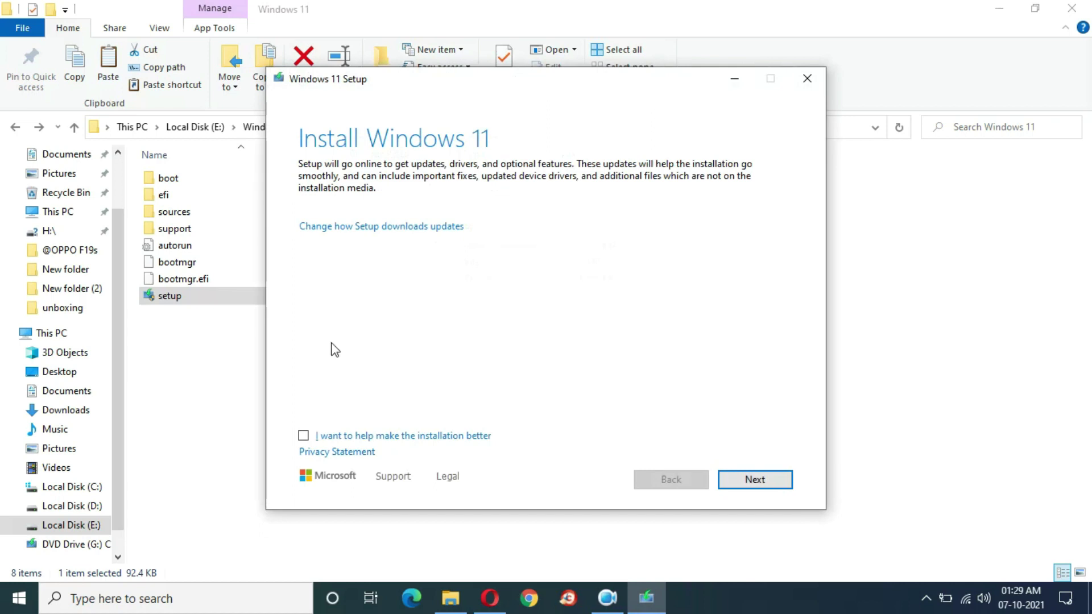
left_click(378, 227)
left_click(340, 262)
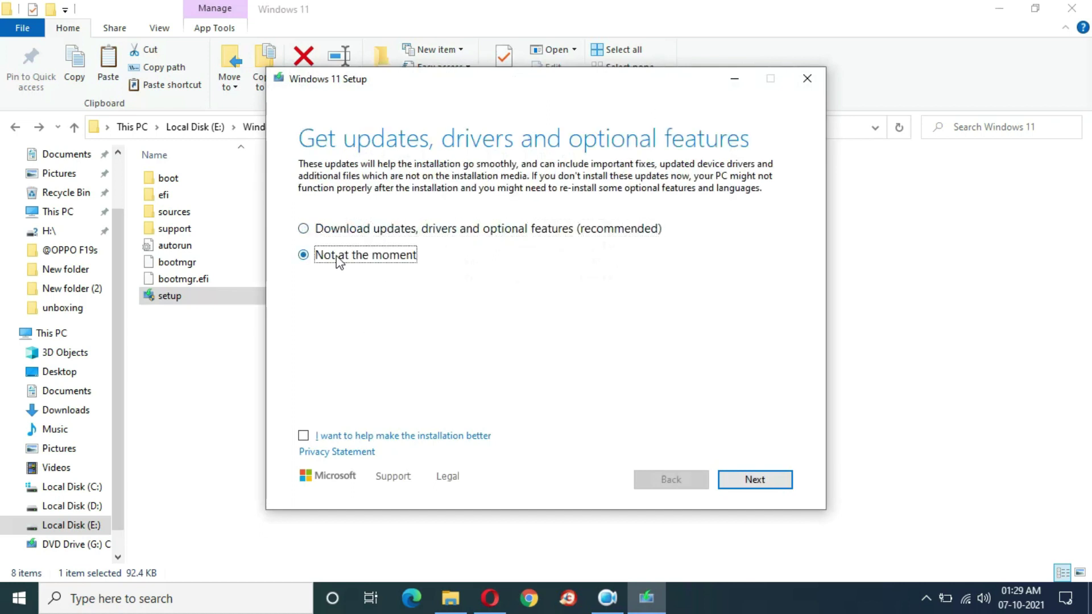
left_click(304, 437)
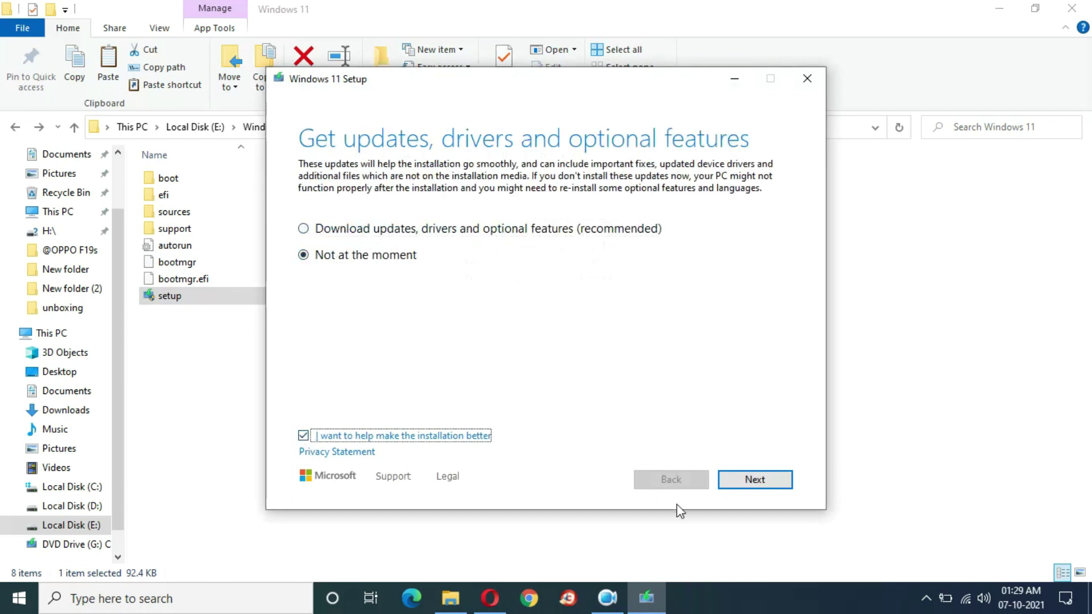
left_click(757, 483)
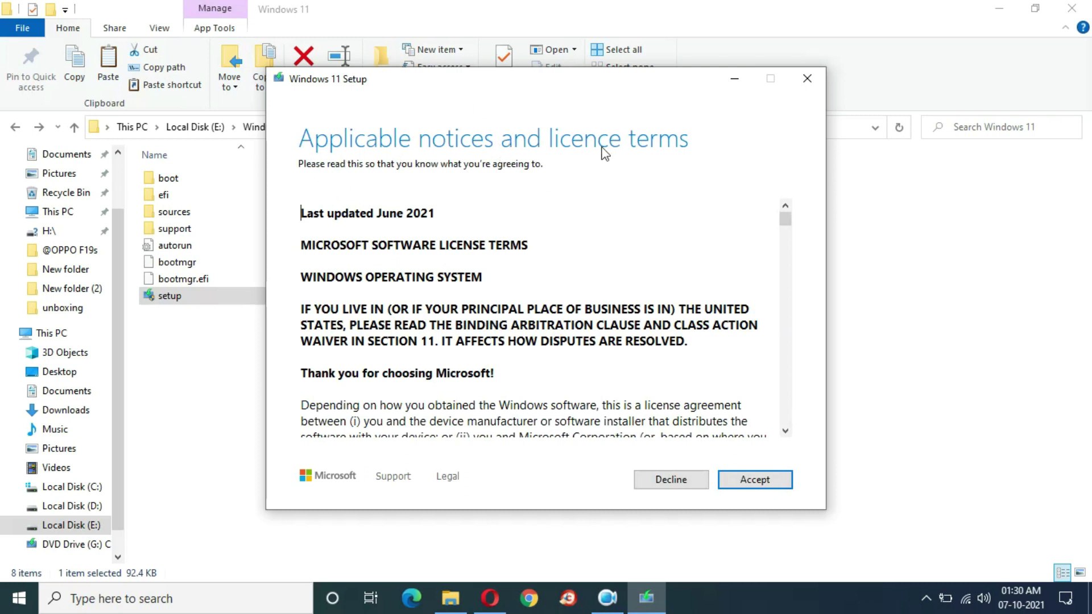
scroll(515, 367, "down", 3)
scroll(516, 366, "down", 2)
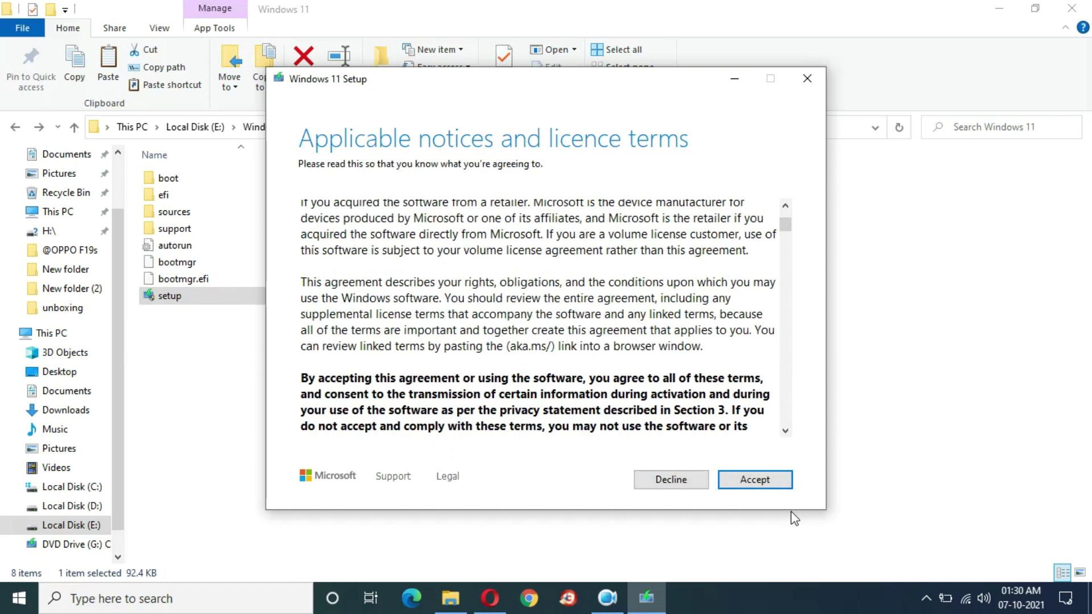
Accept the licence, dismiss the language notice, and keep personal files and apps.
left_click(755, 479)
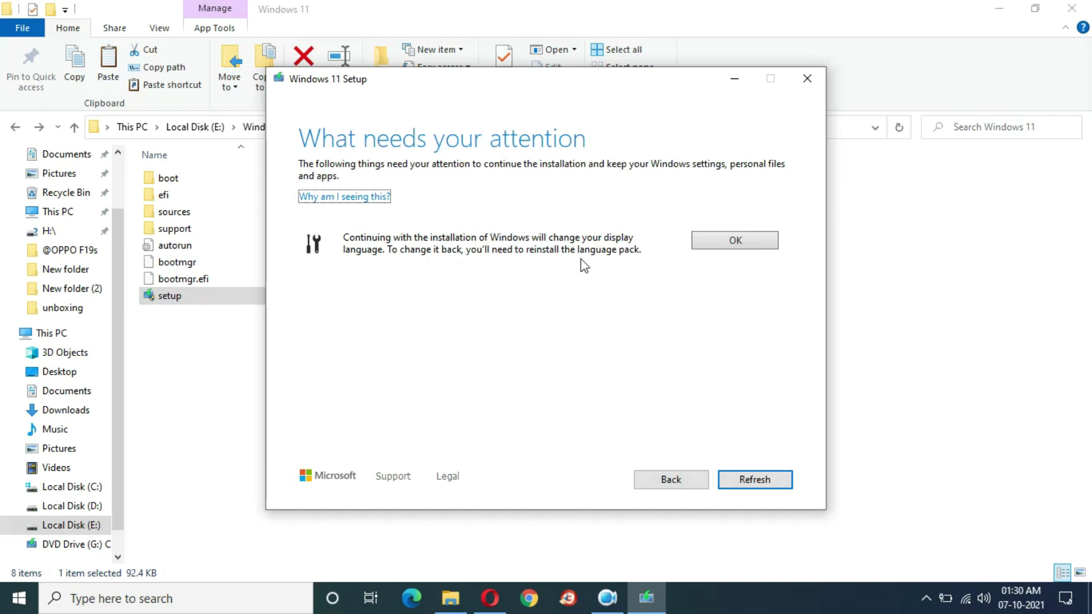
left_click(735, 242)
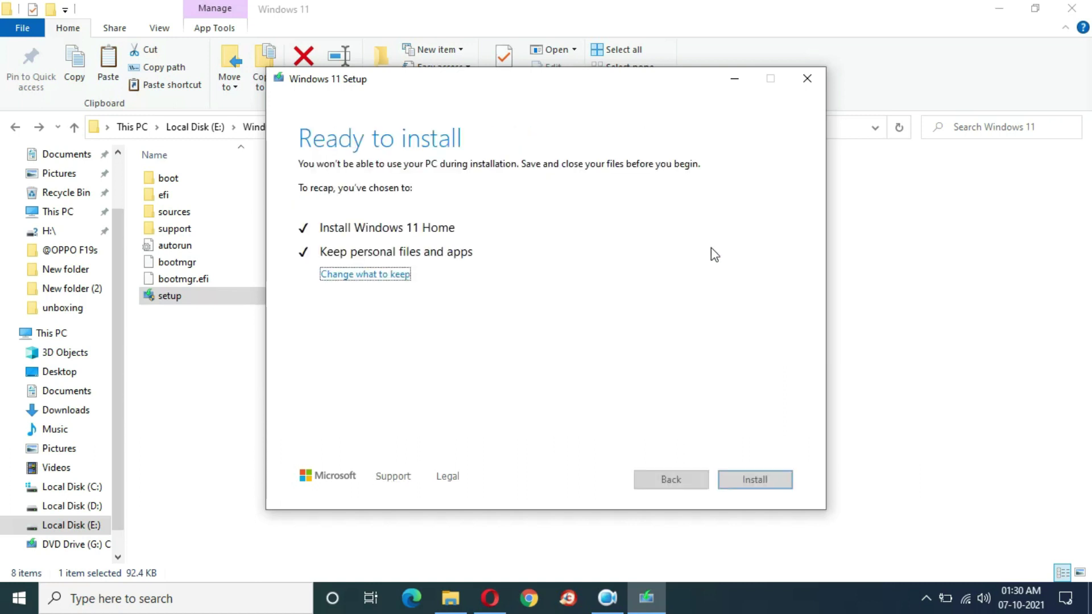
left_click(369, 276)
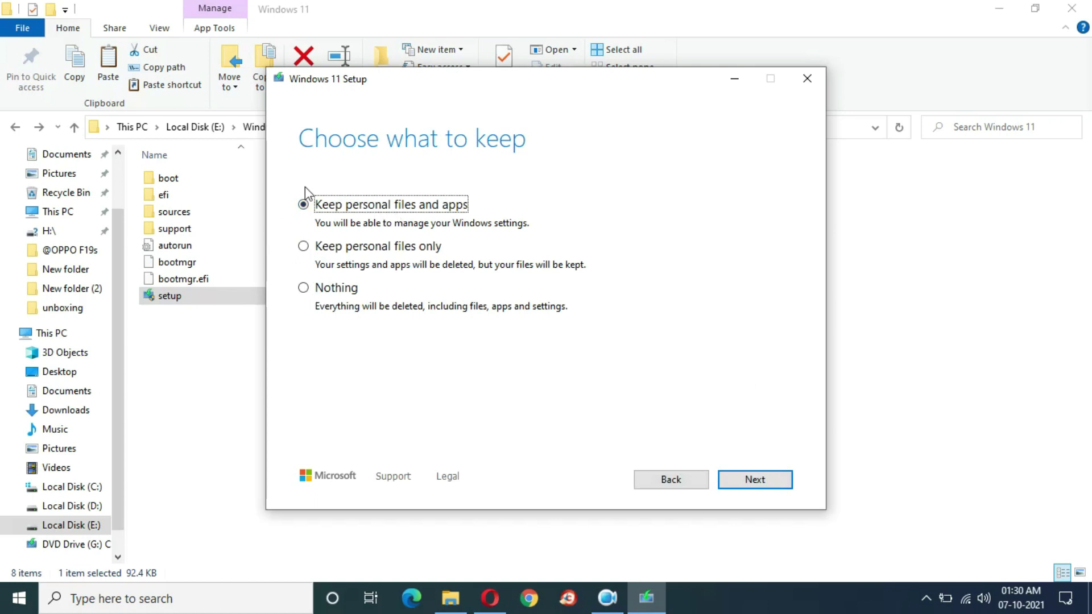
left_click(780, 481)
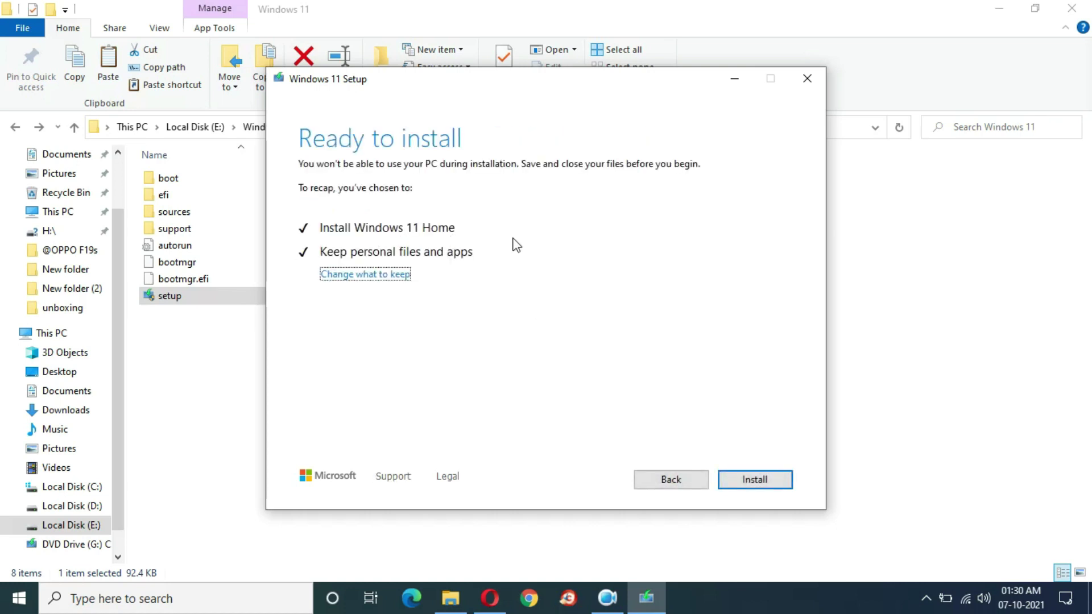
left_click(762, 476)
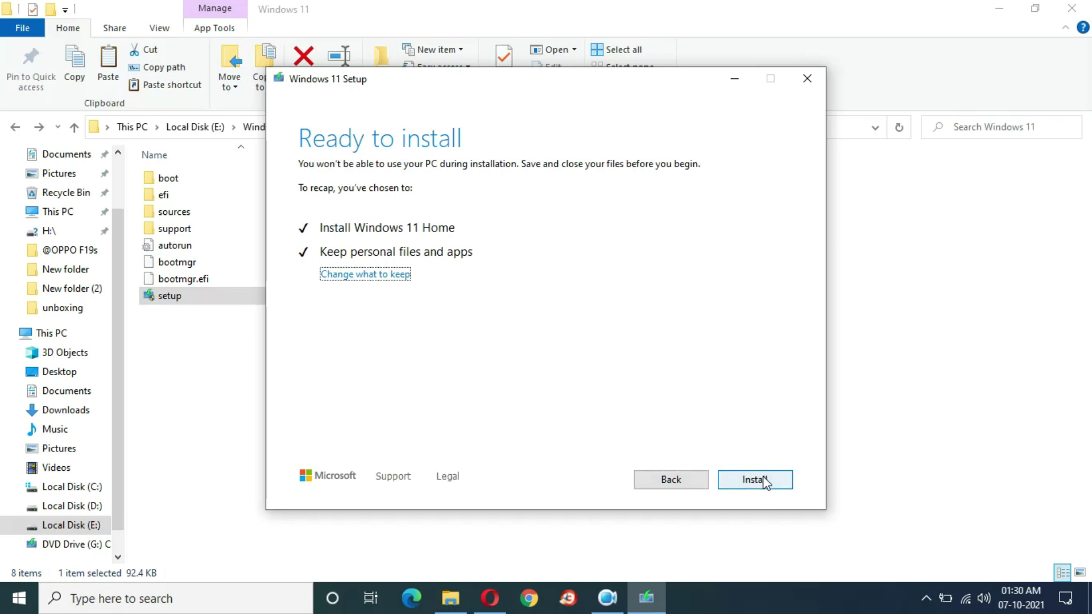